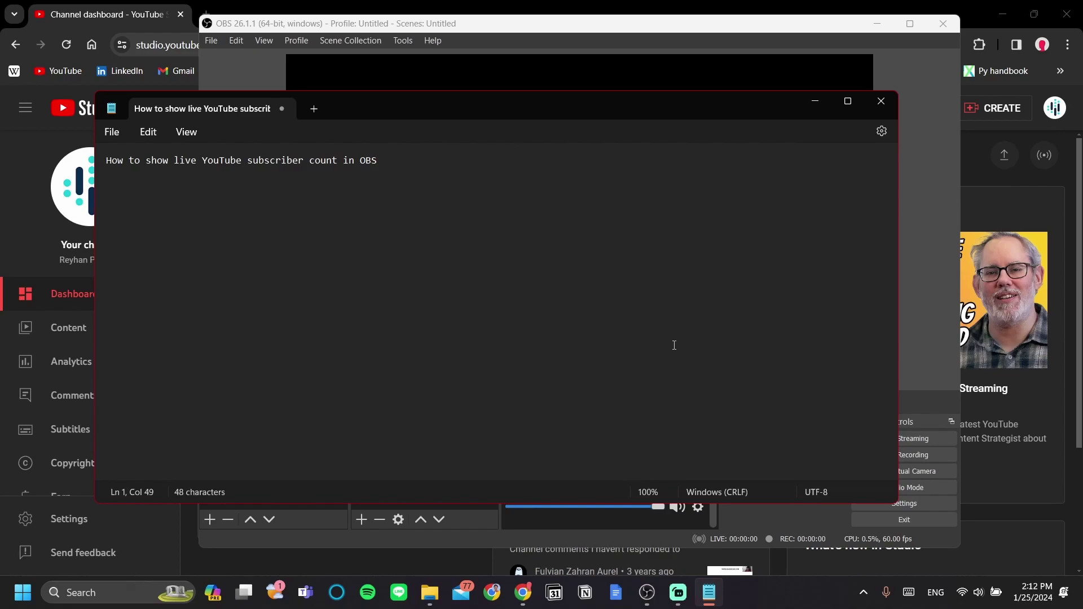
- Add a new browser source named 'Live subs count' in OBS
click(658, 66)
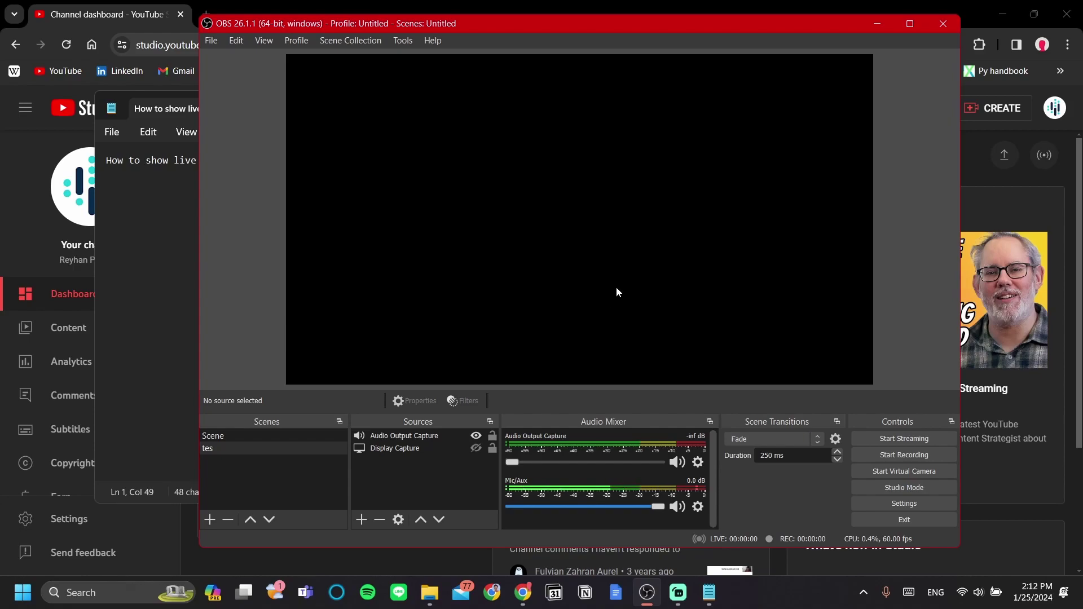
right_click(451, 472)
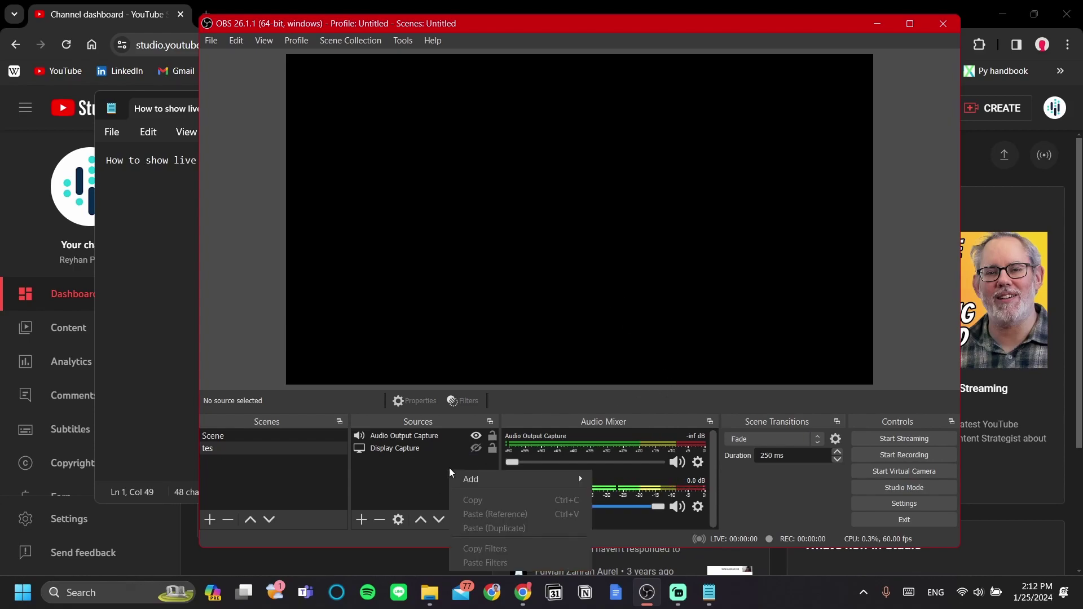
mouse_move(456, 484)
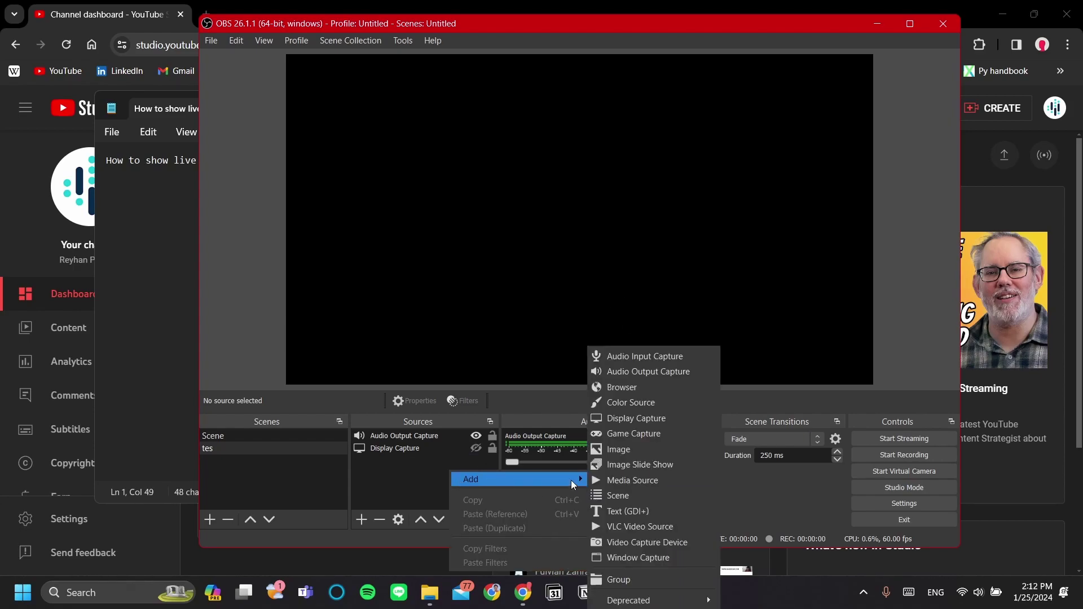
click(652, 389)
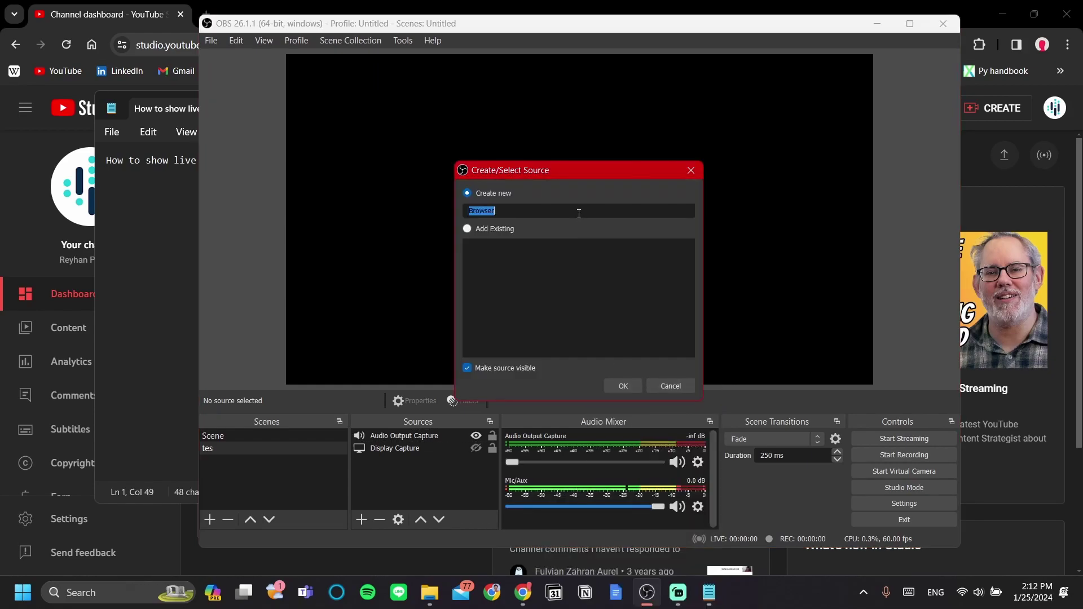
text(Live subs count)
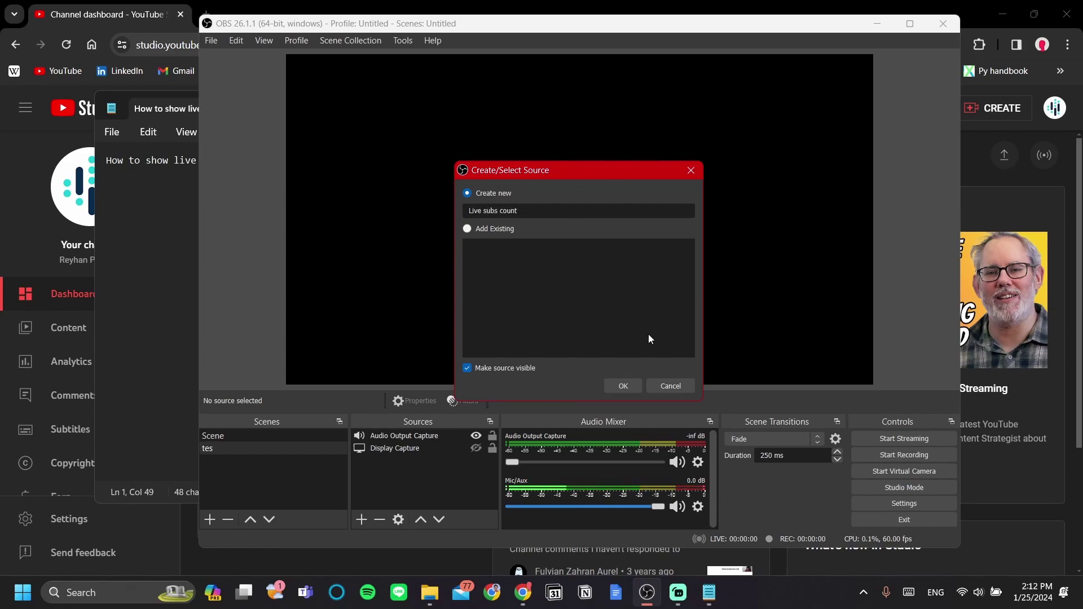
click(625, 387)
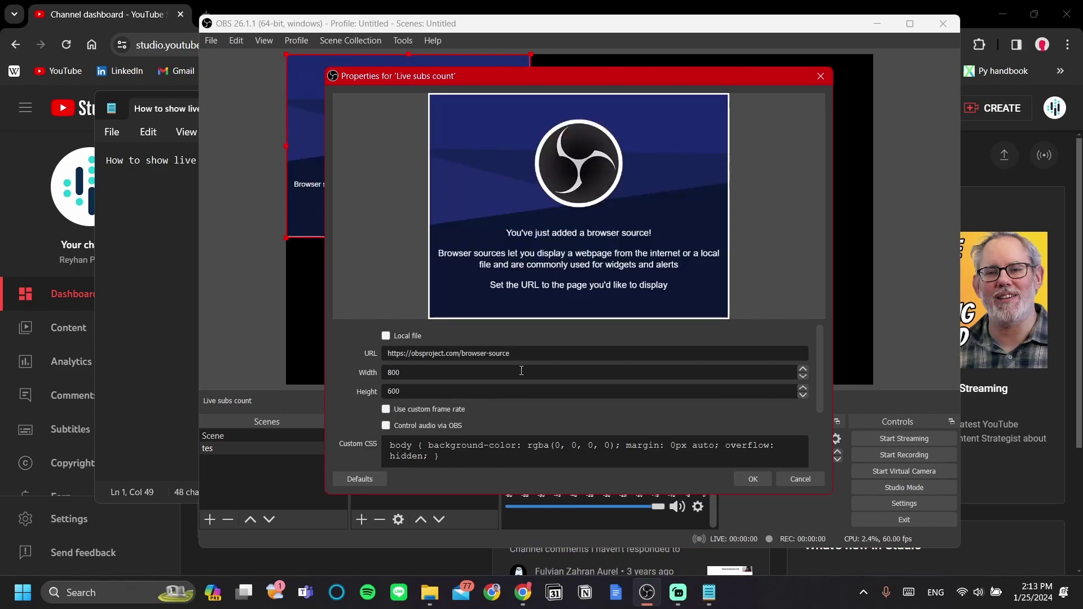
- Select the source's default URL and switch to the YouTube Studio dashboard in Chrome
click(519, 353)
triple_click(518, 353)
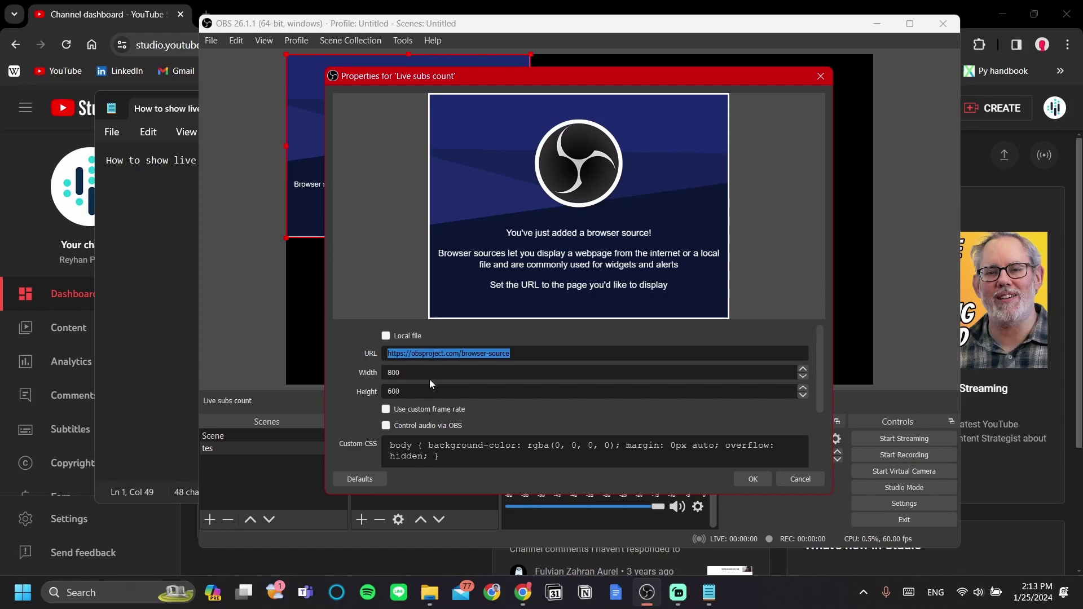
key(alt+Tab)
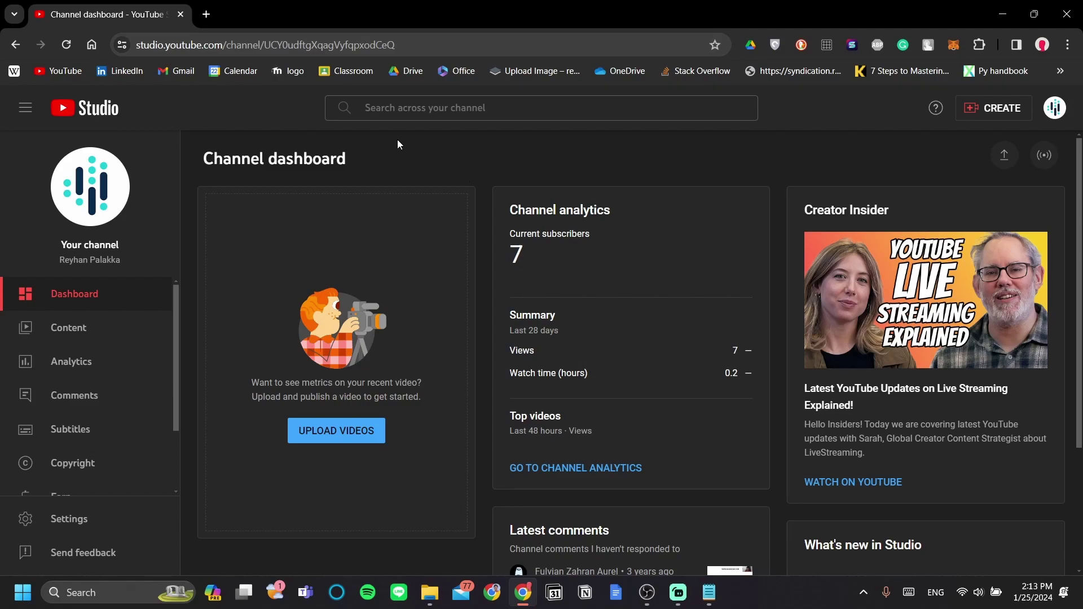
- Go from Channel analytics to the live subscriber count page and select its URL
click(92, 365)
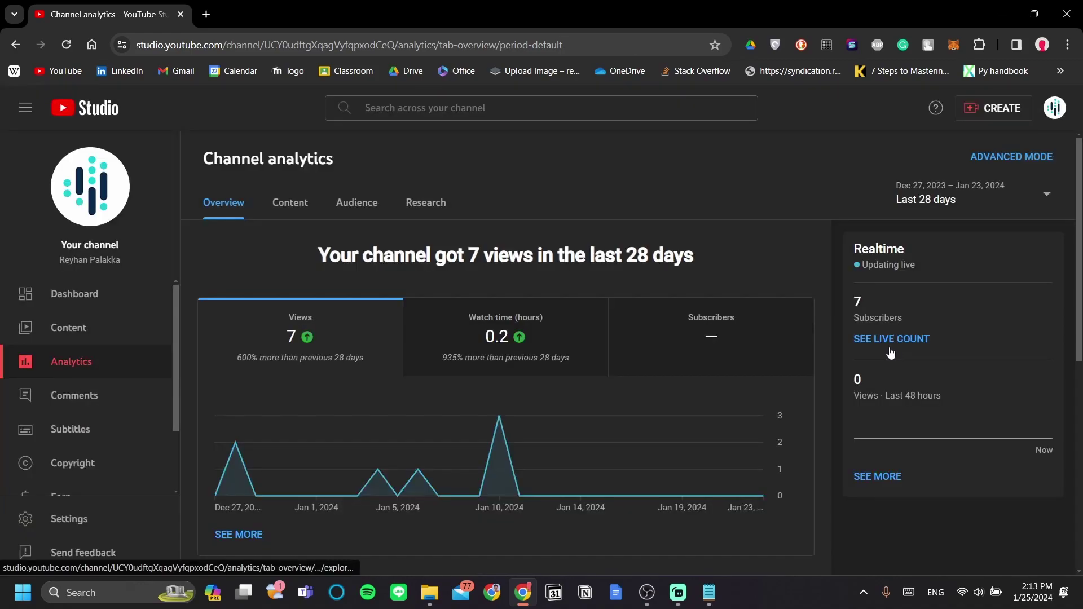
click(885, 346)
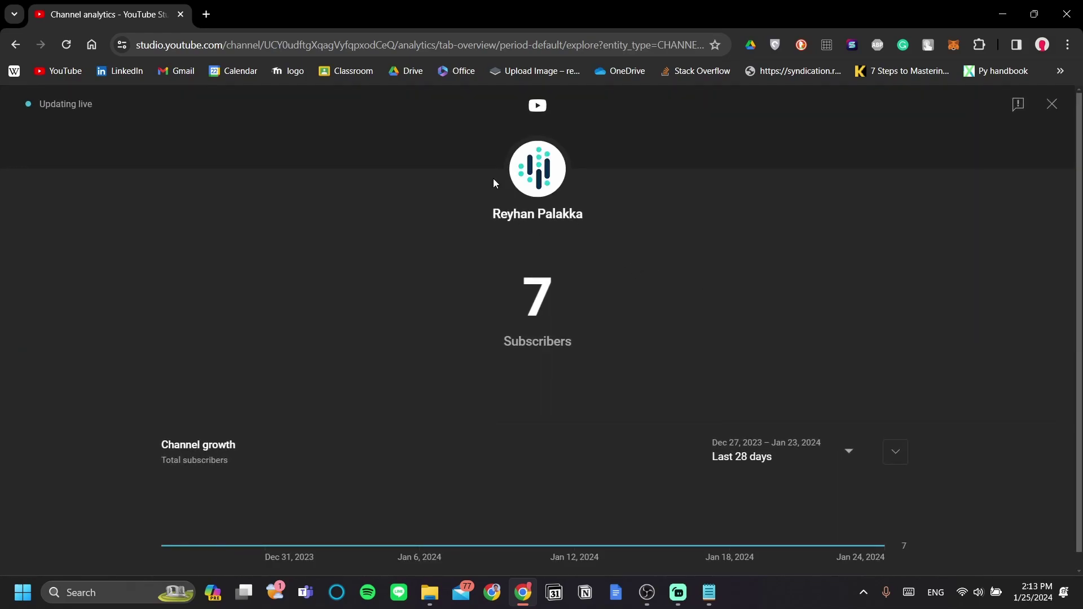
click(437, 43)
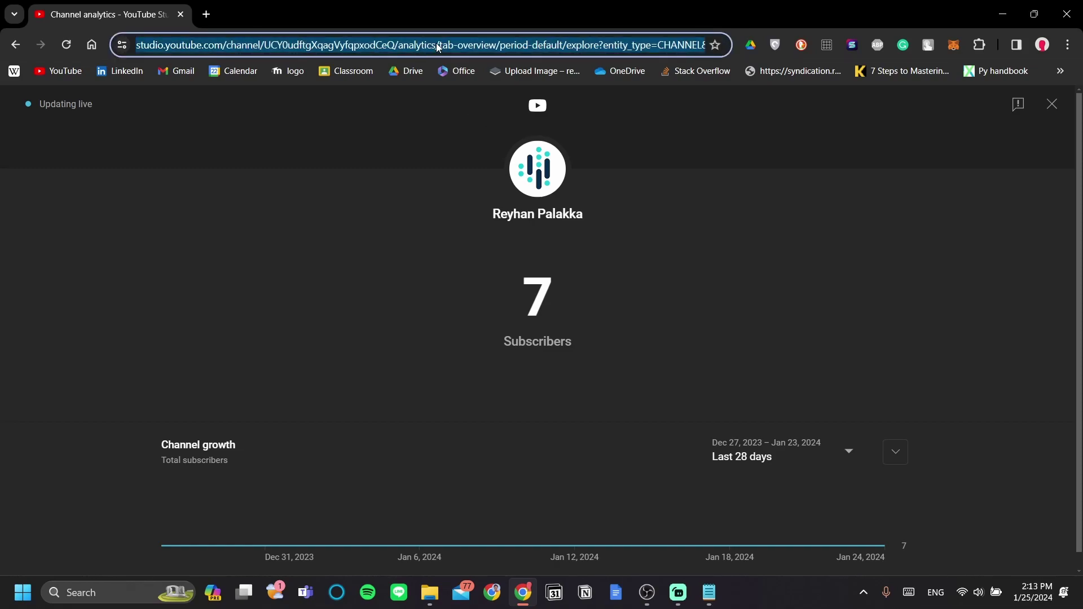
- Paste the live count URL into the browser source and set its size to 1920 by 1080
click(647, 592)
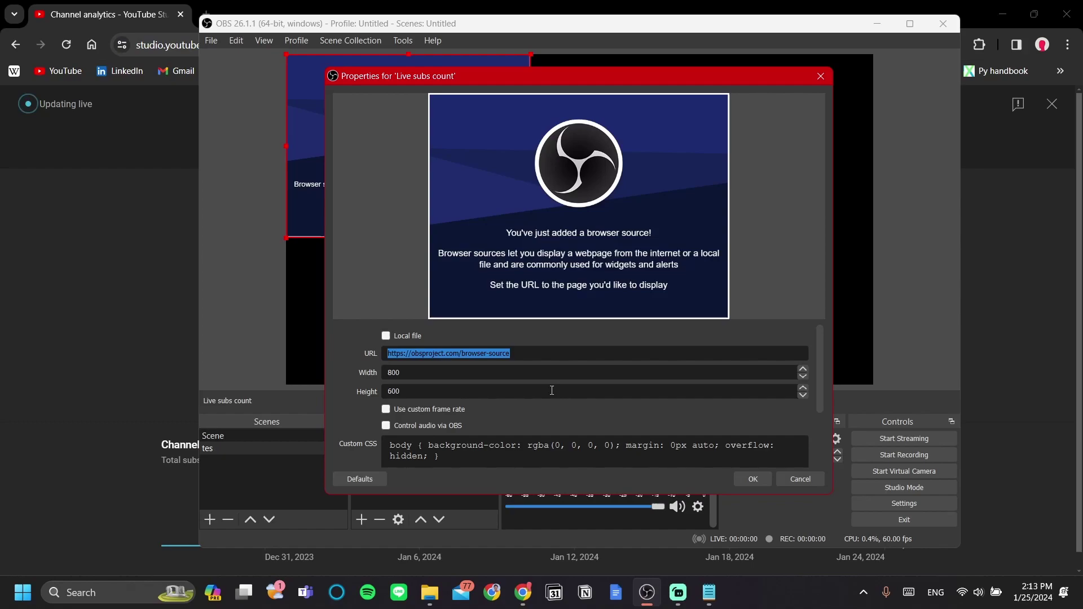
key(ctrl+v)
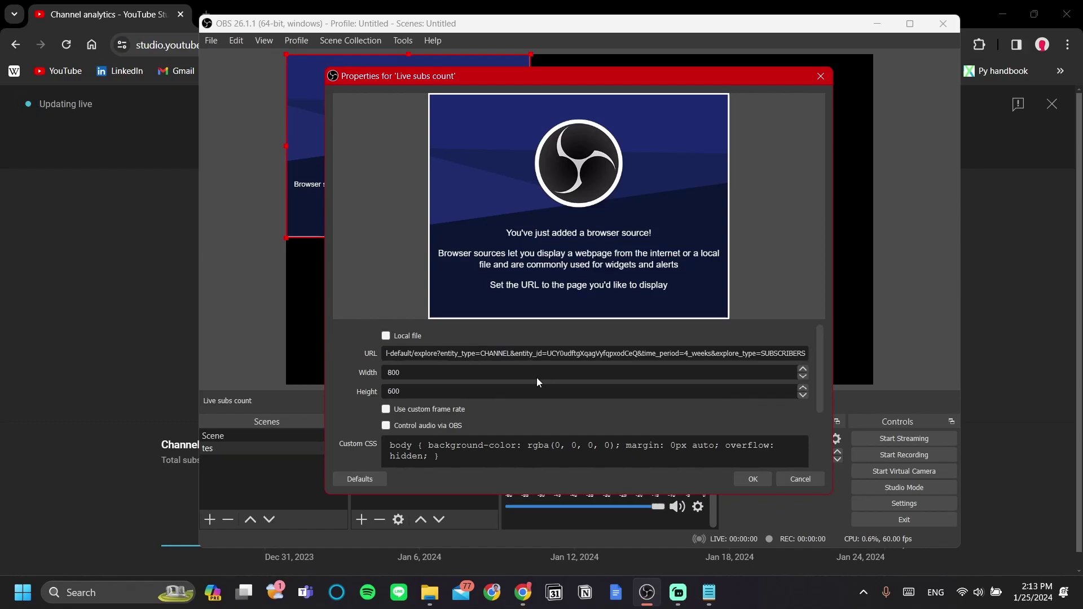
double_click(536, 376)
text(1920)
double_click(491, 388)
text(1080)
click(754, 479)
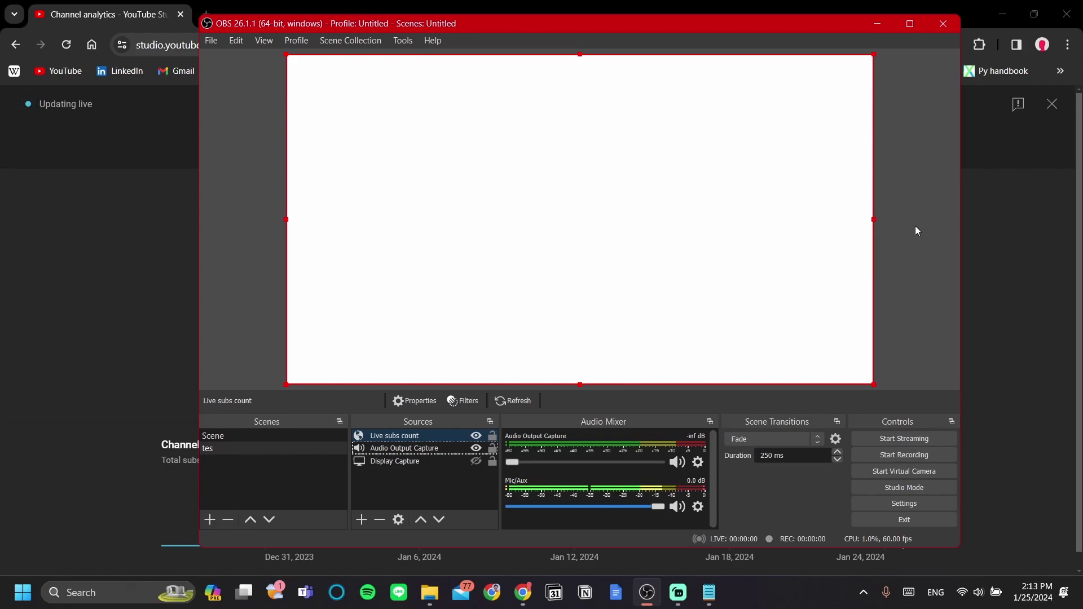
- Deselect the source so the preview shows the page reading 7 Subscribers
click(896, 248)
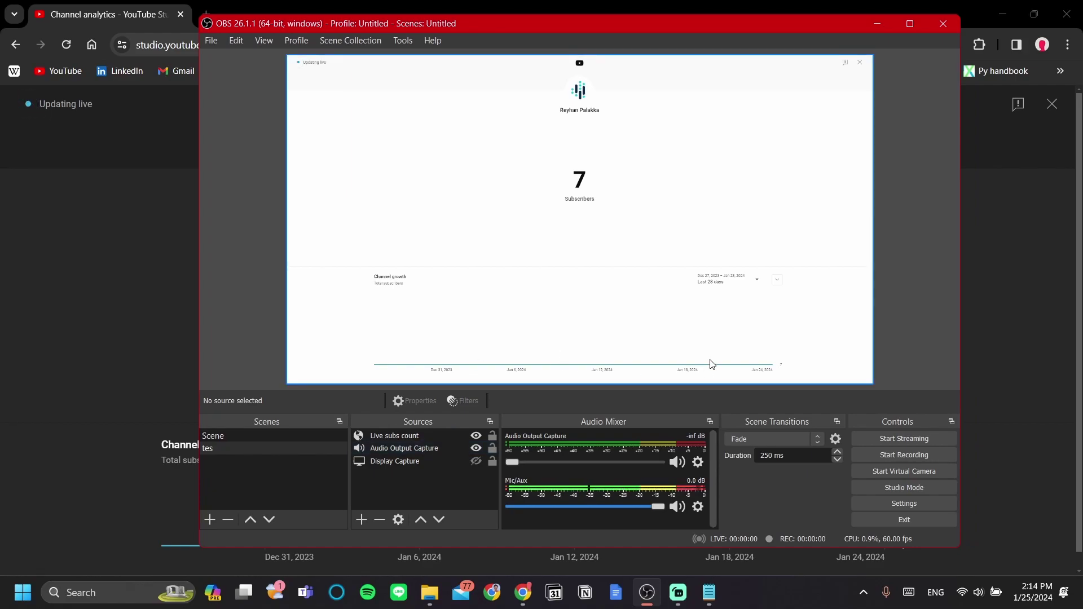
click(438, 435)
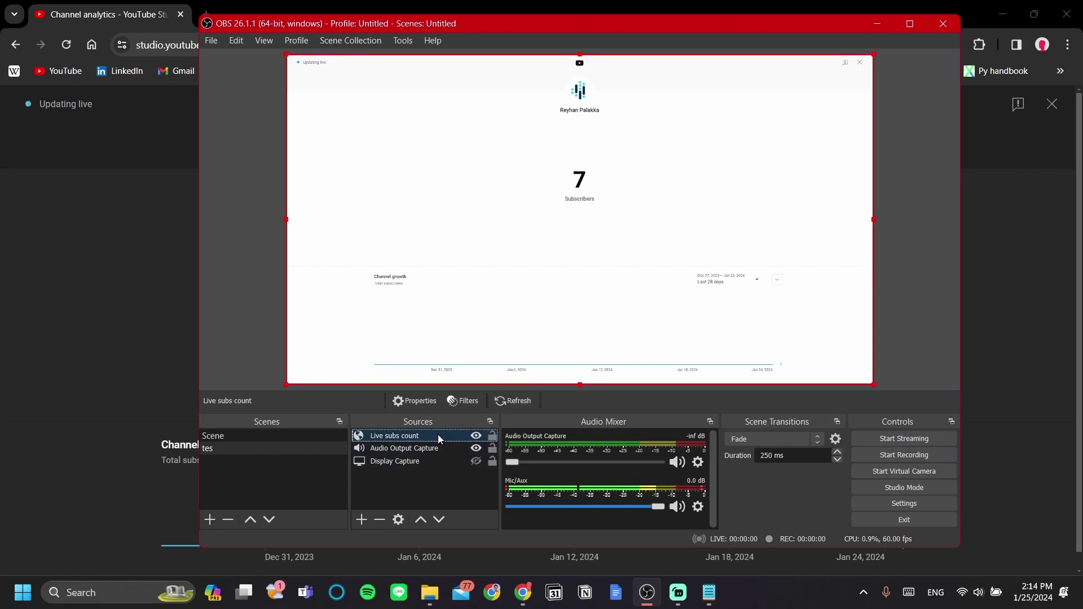
right_click(438, 434)
click(475, 394)
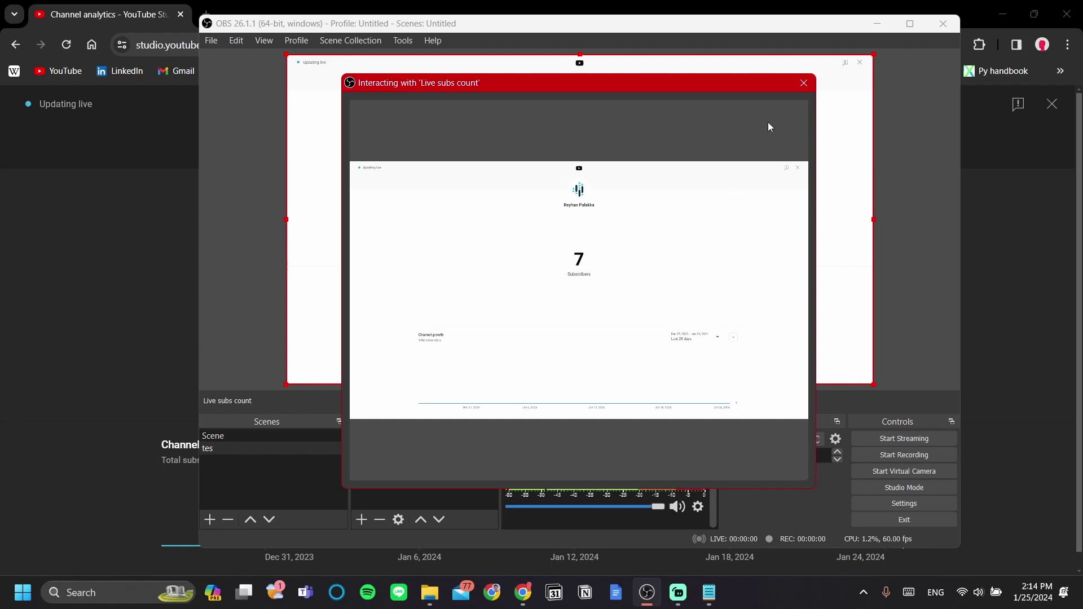
click(804, 84)
click(887, 215)
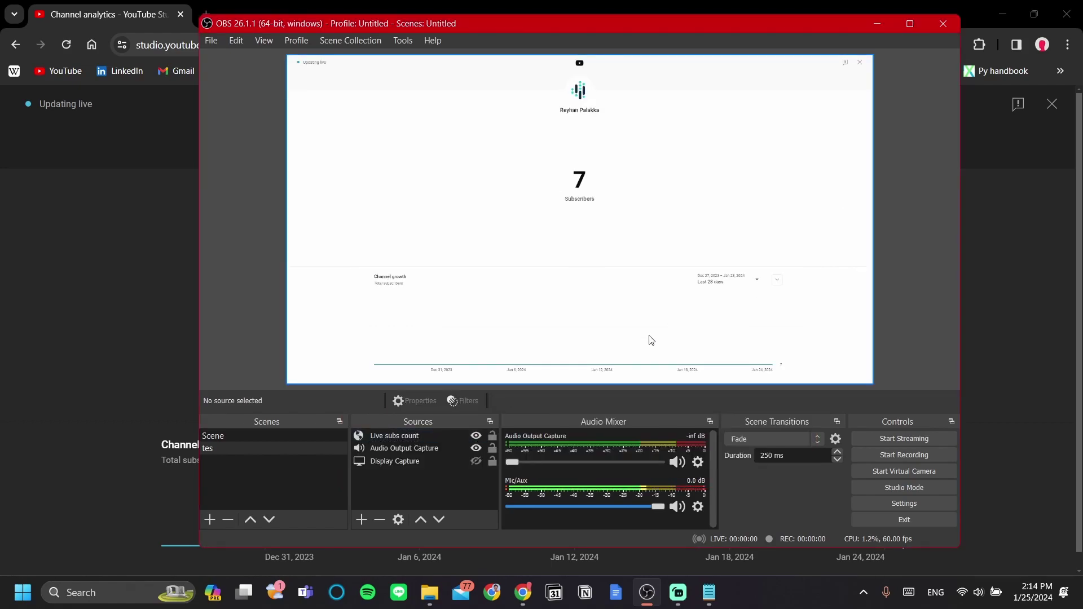
click(625, 352)
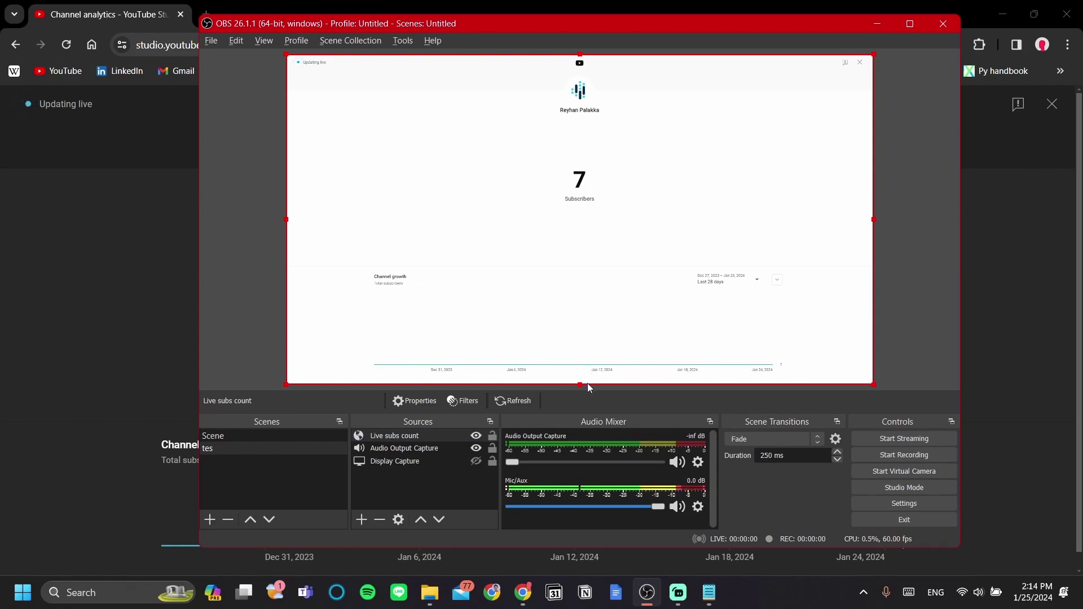
- Crop all four sides of the source down to the 7, then move the box to the lower right
drag(580, 384, 611, 192)
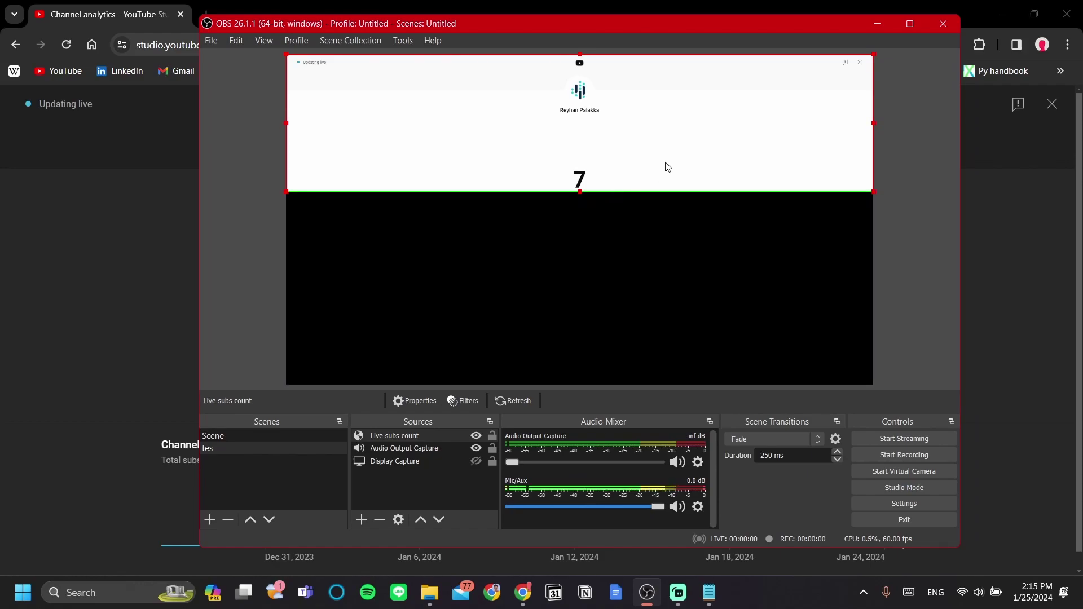
drag(579, 50, 581, 167)
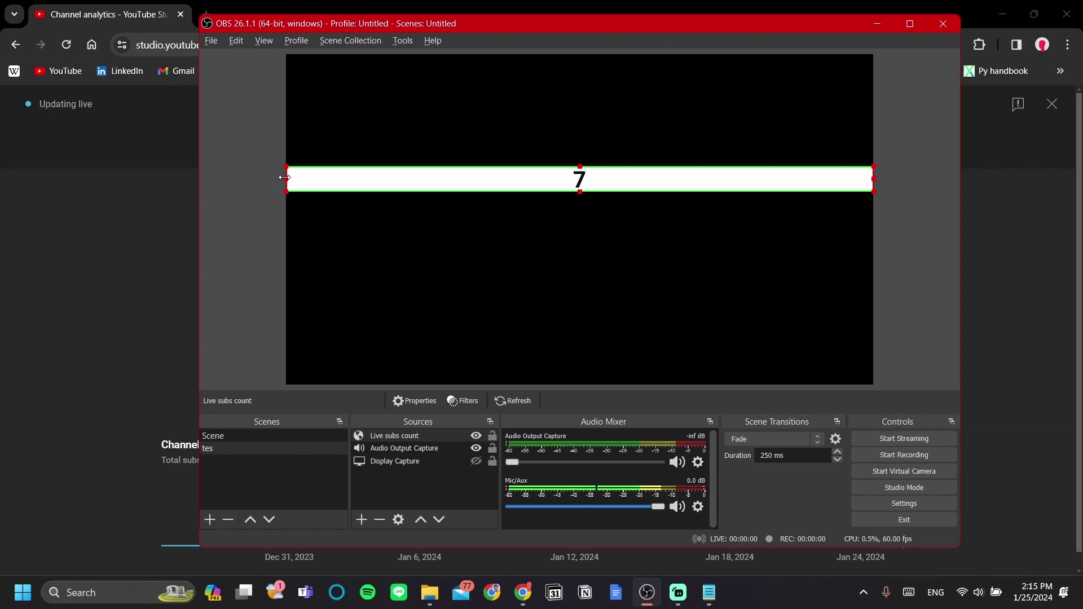
drag(287, 179, 520, 214)
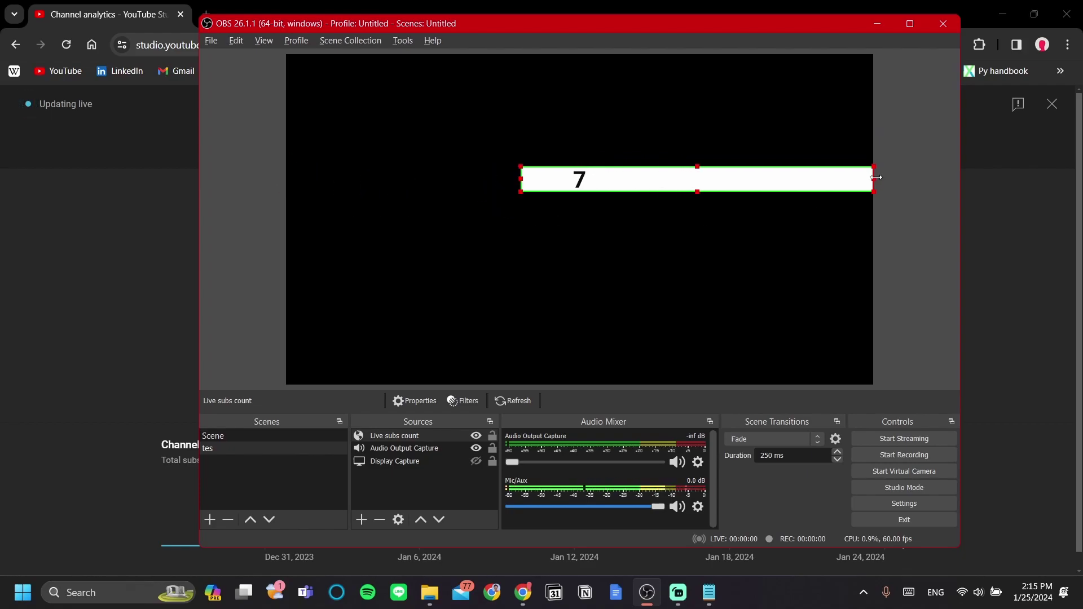
drag(873, 180, 637, 188)
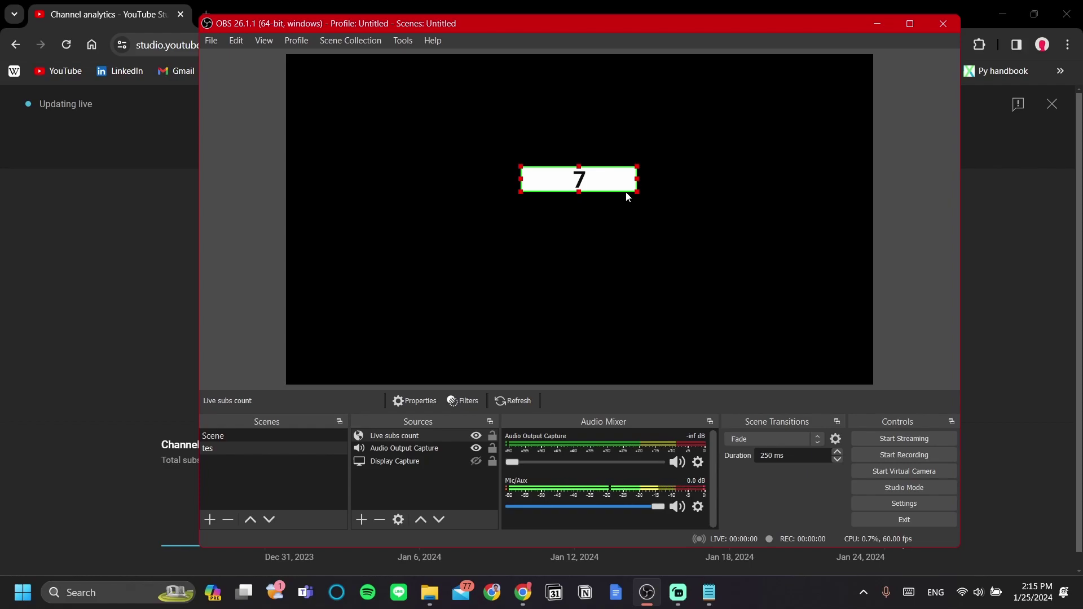
drag(601, 181, 728, 301)
click(563, 285)
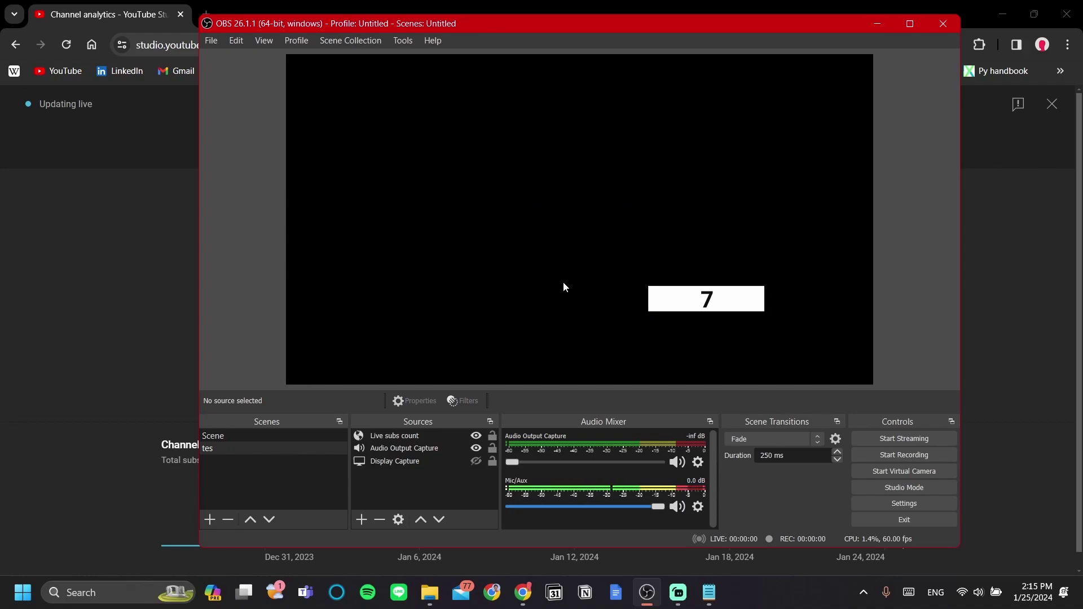